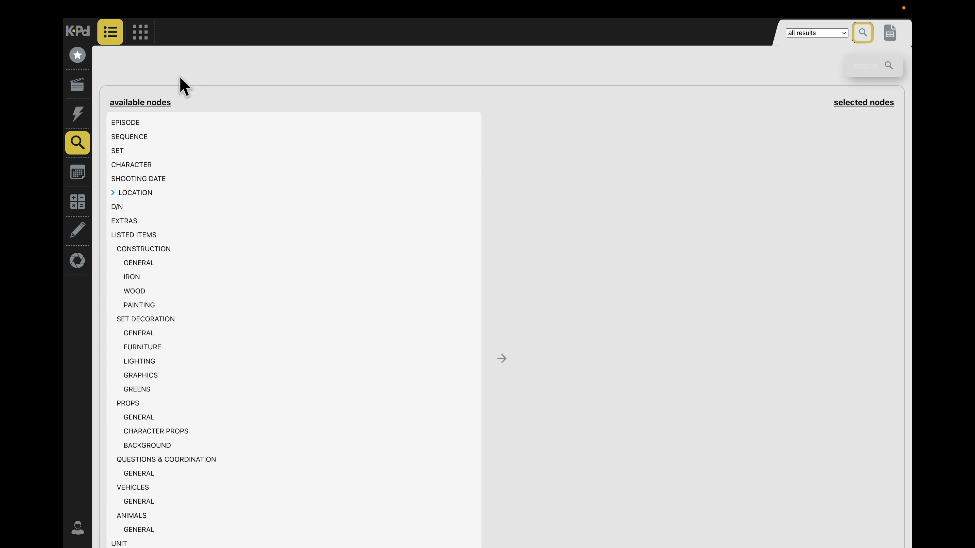
# - View the sequence list and step through the individual sequence breakdowns up to sequence 5
pyautogui.click(77, 85)
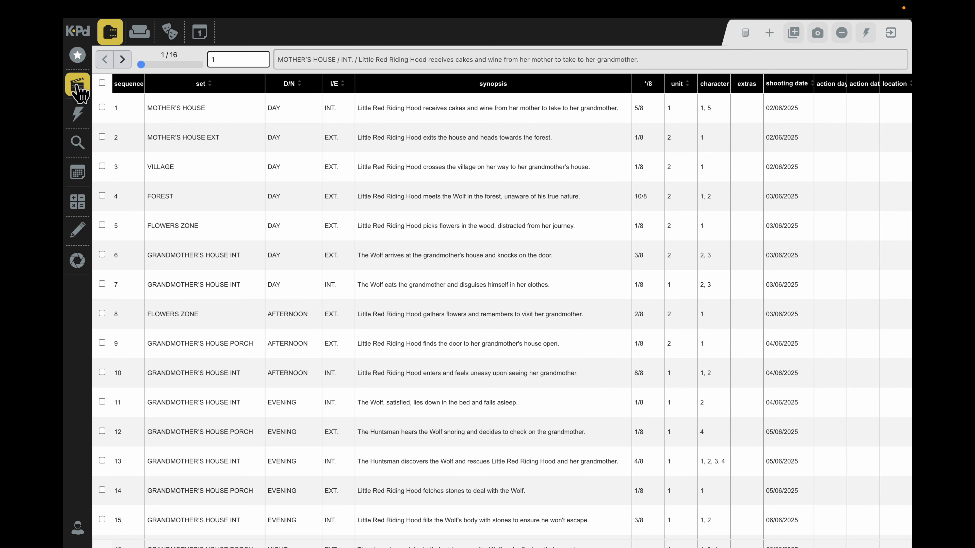
pyautogui.click(80, 116)
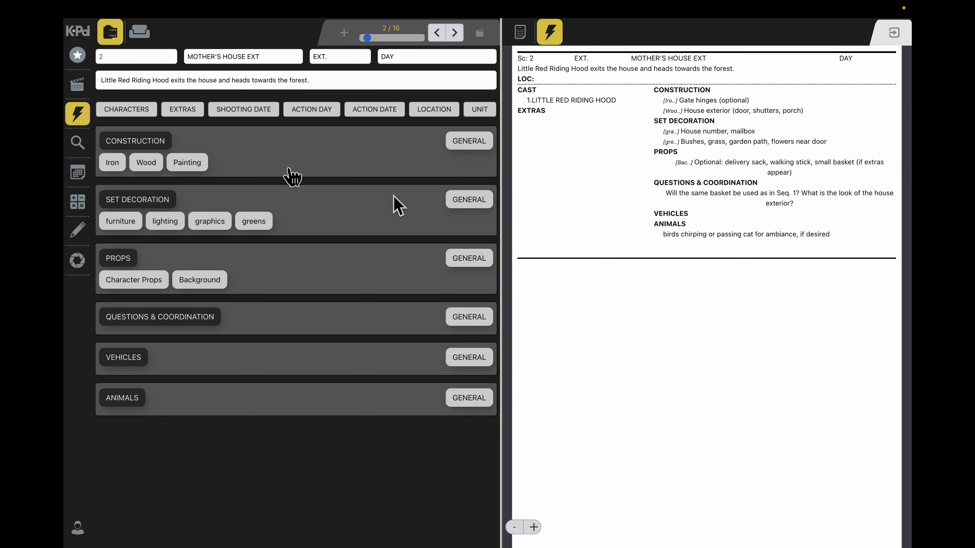
pyautogui.click(455, 34)
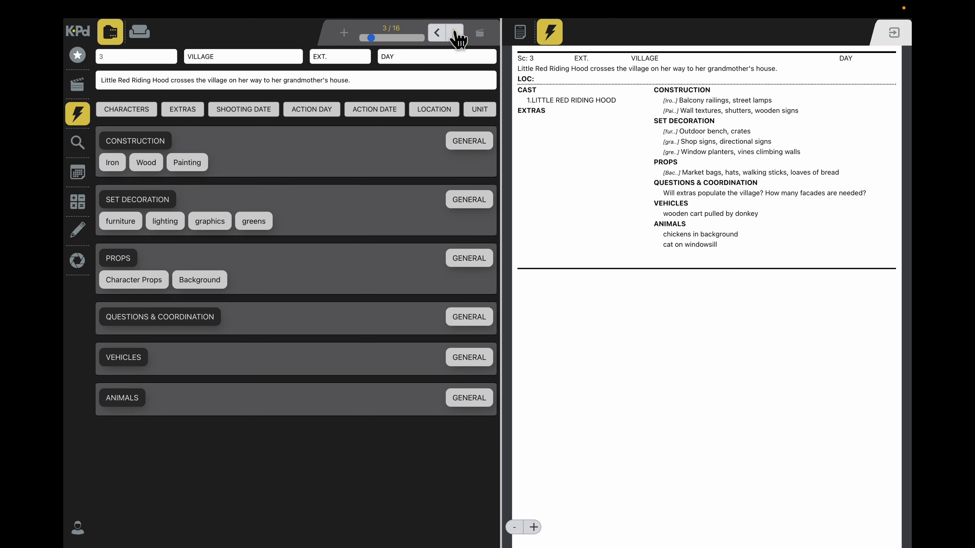
pyautogui.click(455, 33)
pyautogui.click(455, 33)
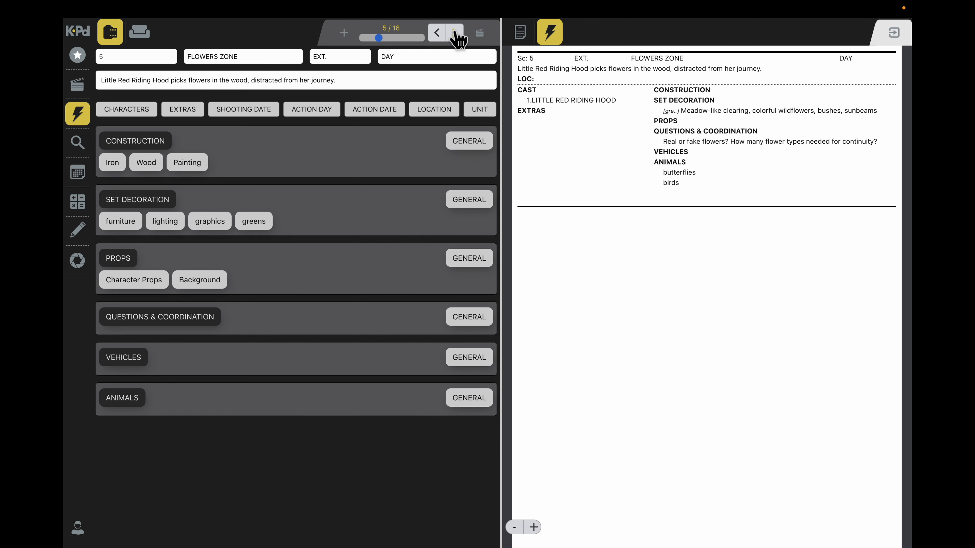
# - Run a list search combining the SEQUENCE, CHARACTER and PROPS nodes, in that order
pyautogui.click(77, 143)
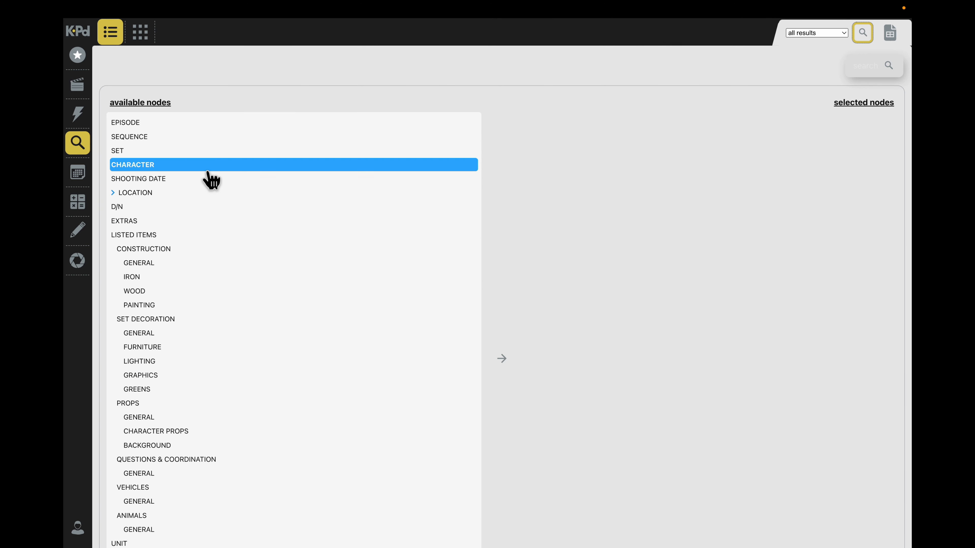
pyautogui.doubleClick(141, 135)
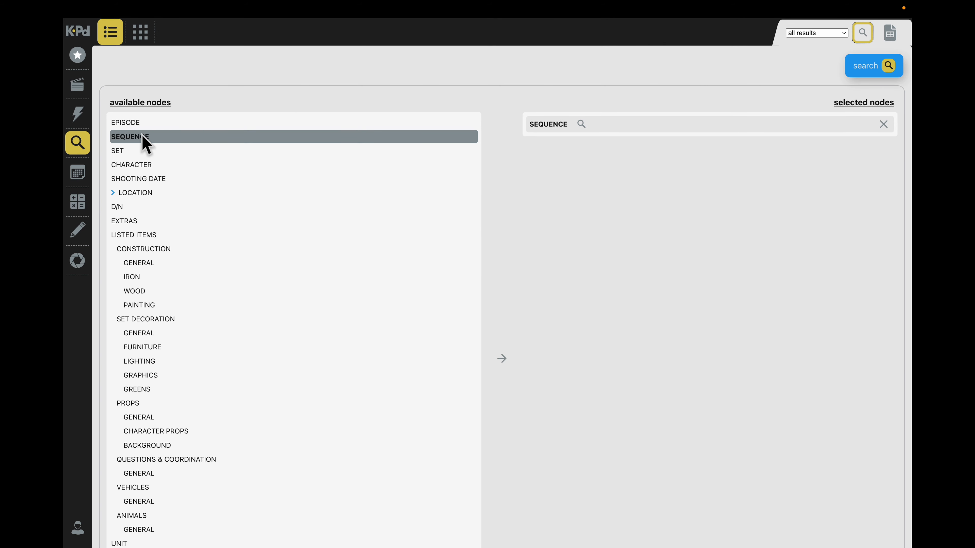
pyautogui.doubleClick(146, 165)
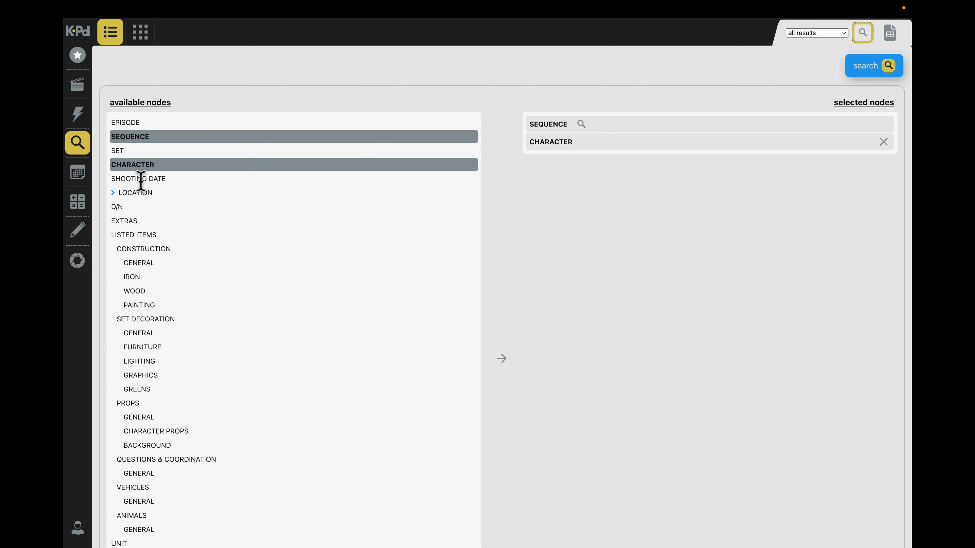
pyautogui.doubleClick(145, 406)
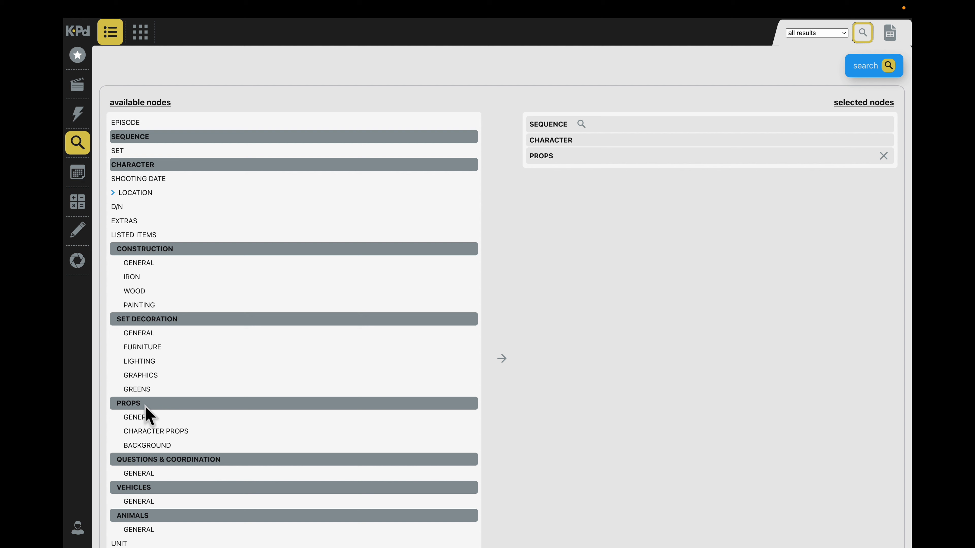
pyautogui.click(874, 68)
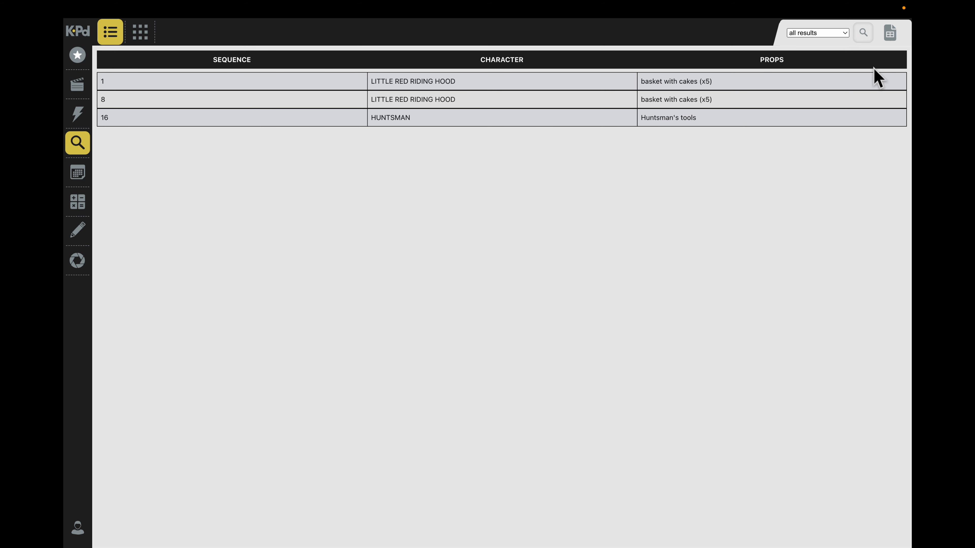
# - Keep the result filter on all results and remove SEQUENCE, CHARACTER and PROPS from the selected nodes
pyautogui.click(846, 33)
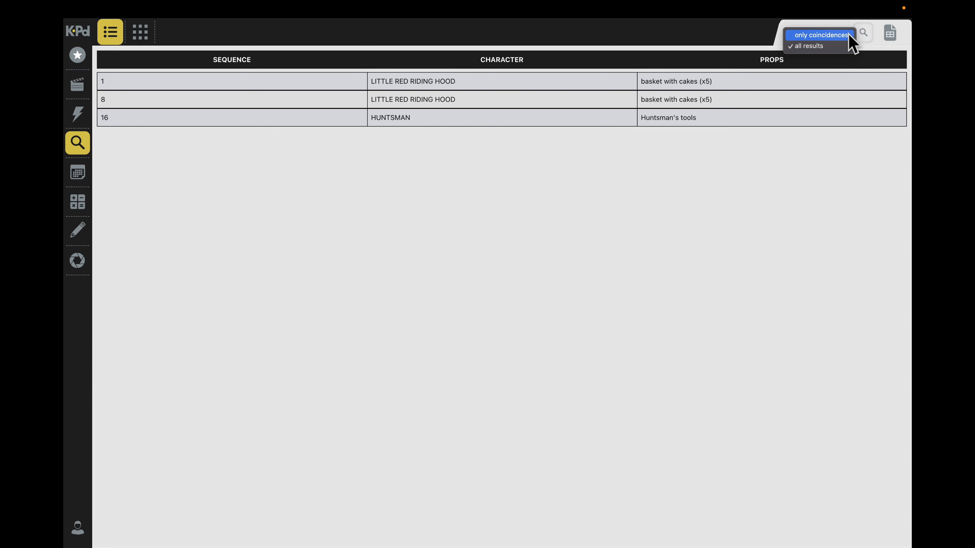
pyautogui.click(844, 47)
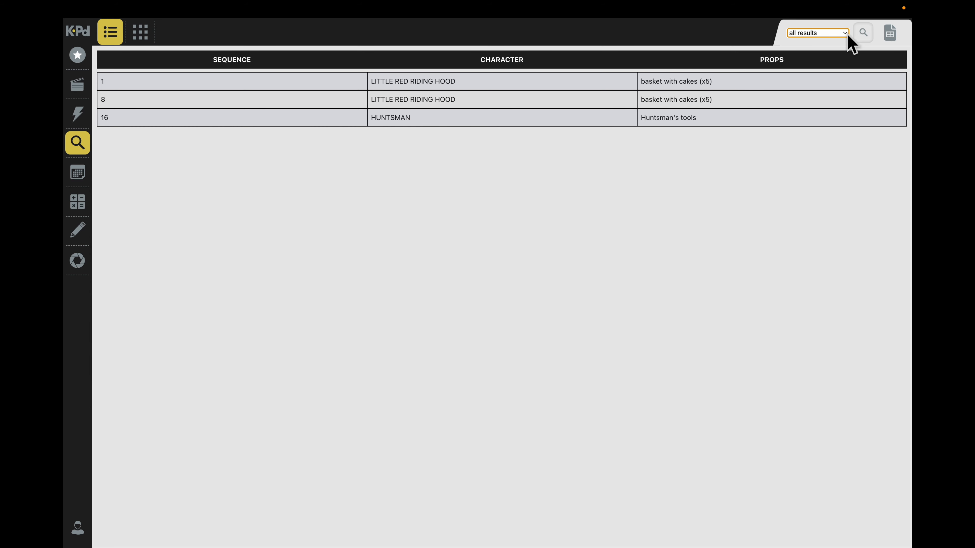
pyautogui.click(868, 34)
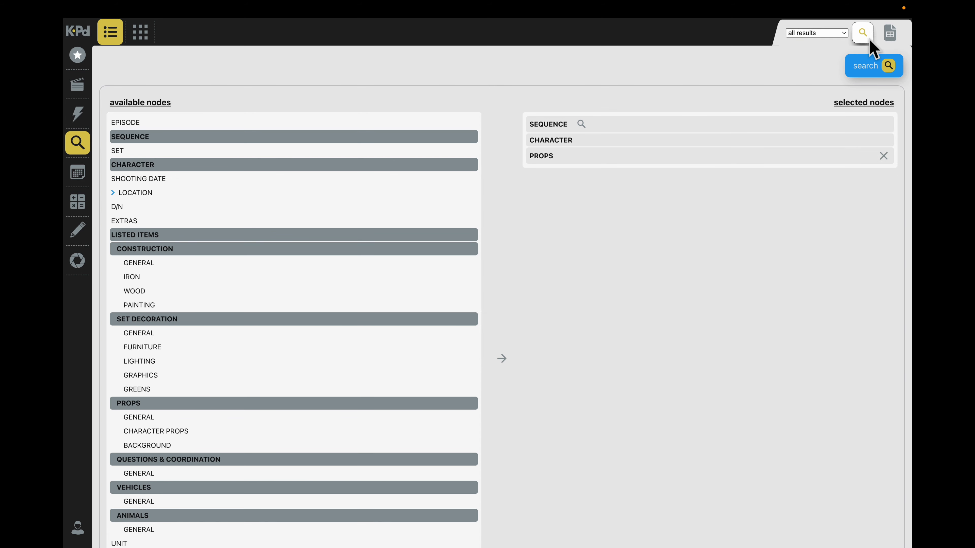
pyautogui.click(884, 156)
pyautogui.click(884, 143)
pyautogui.click(885, 126)
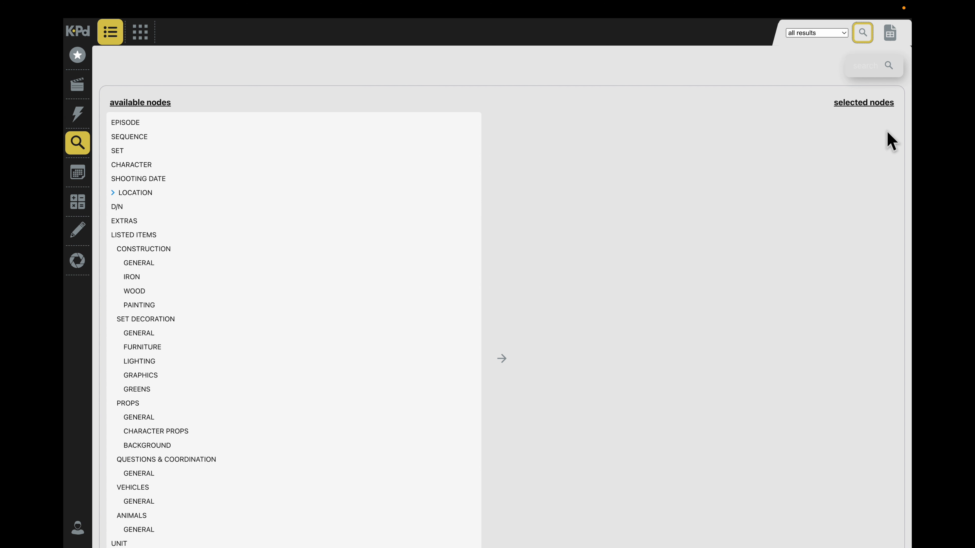
# - Run a list search combining the SHOOTING DATE, SET and CONSTRUCTION nodes, in that order
pyautogui.doubleClick(169, 179)
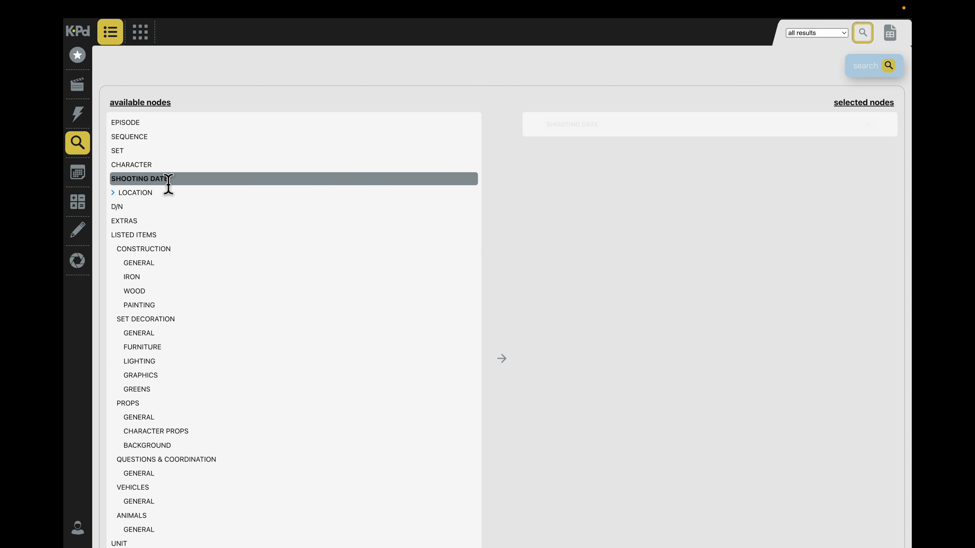
pyautogui.doubleClick(140, 151)
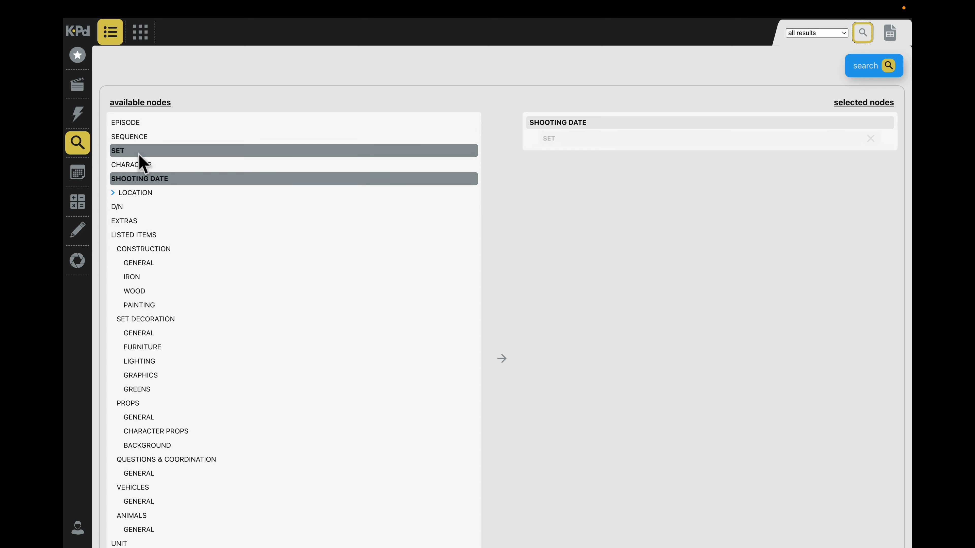
pyautogui.doubleClick(163, 249)
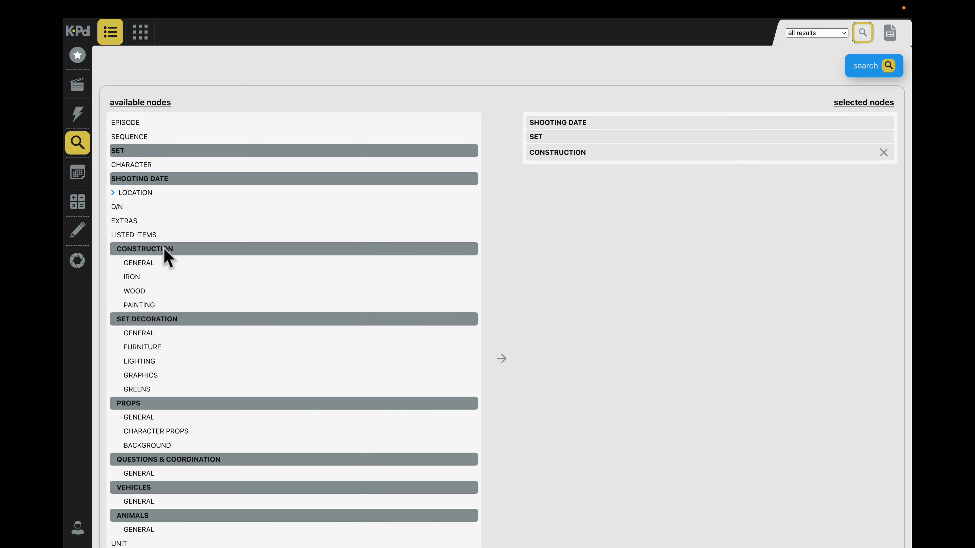
pyautogui.click(866, 69)
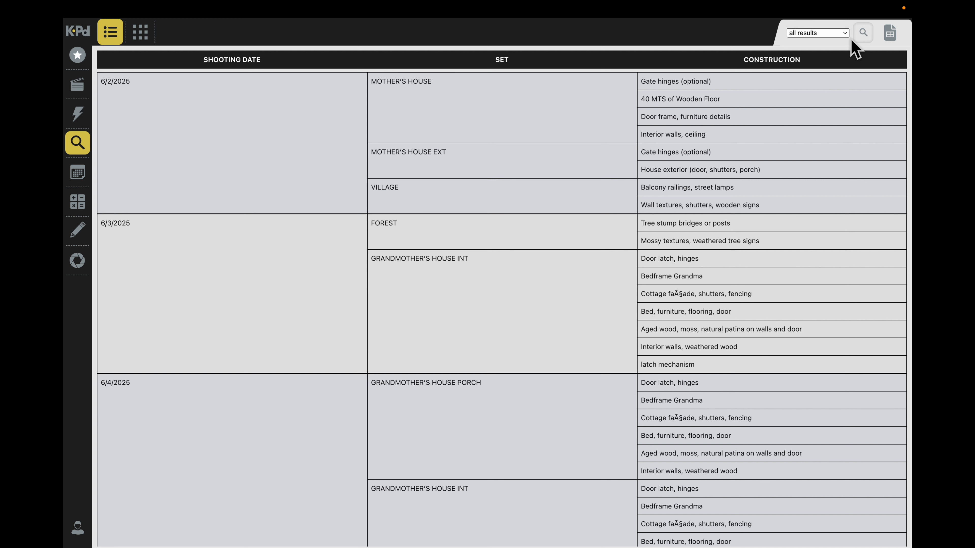
# - Filter the construction search to only coincidences and review the results through the last shooting date
pyautogui.click(846, 34)
pyautogui.click(842, 36)
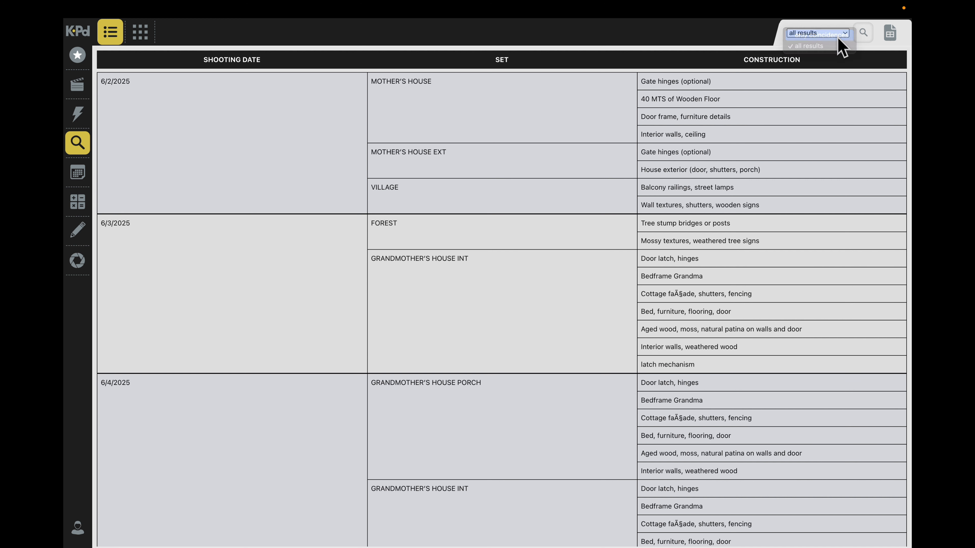
pyautogui.scroll(-2, 648, 239)
pyautogui.scroll(-10, 647, 240)
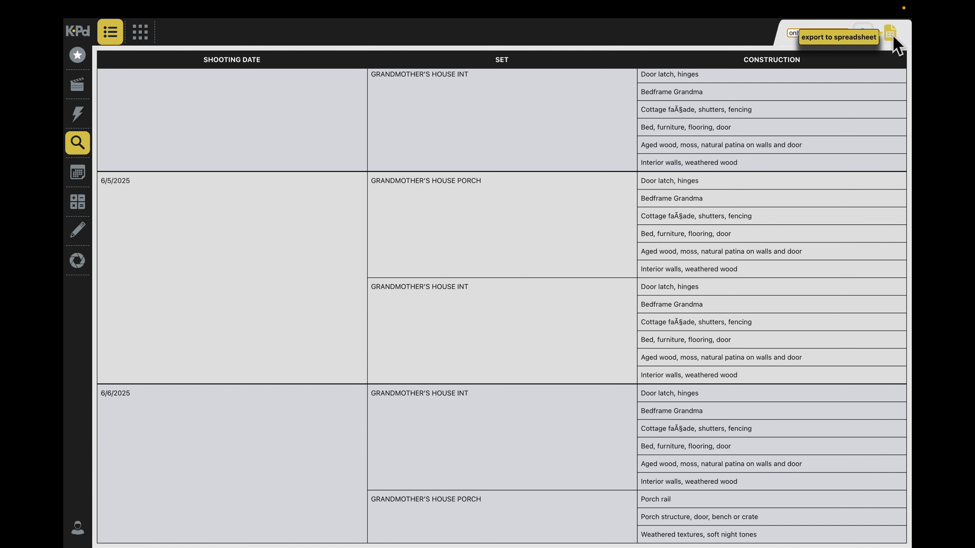
# - Switch to grid search and run it with the SEQUENCE, CONSTRUCTION, SET DECORATION and PROPS nodes
pyautogui.click(862, 33)
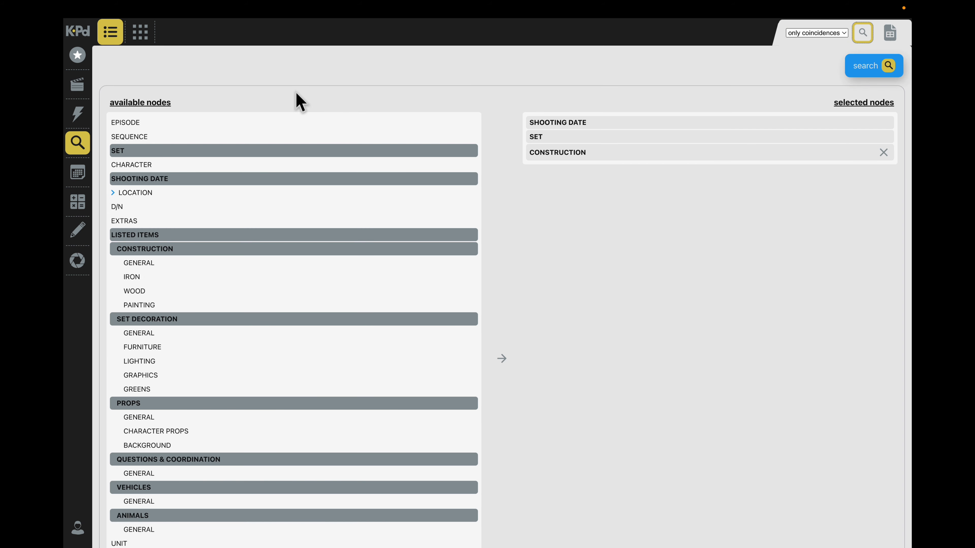
pyautogui.click(142, 34)
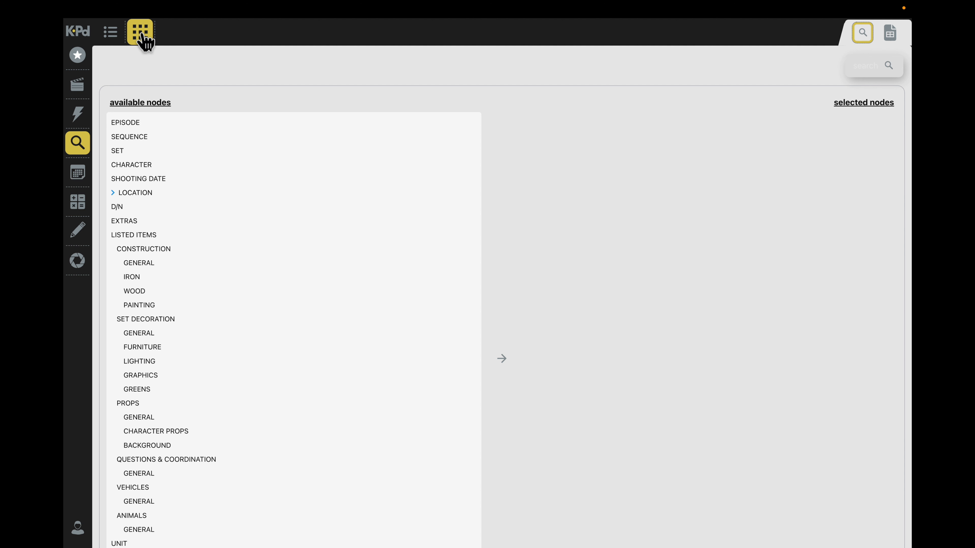
pyautogui.doubleClick(129, 138)
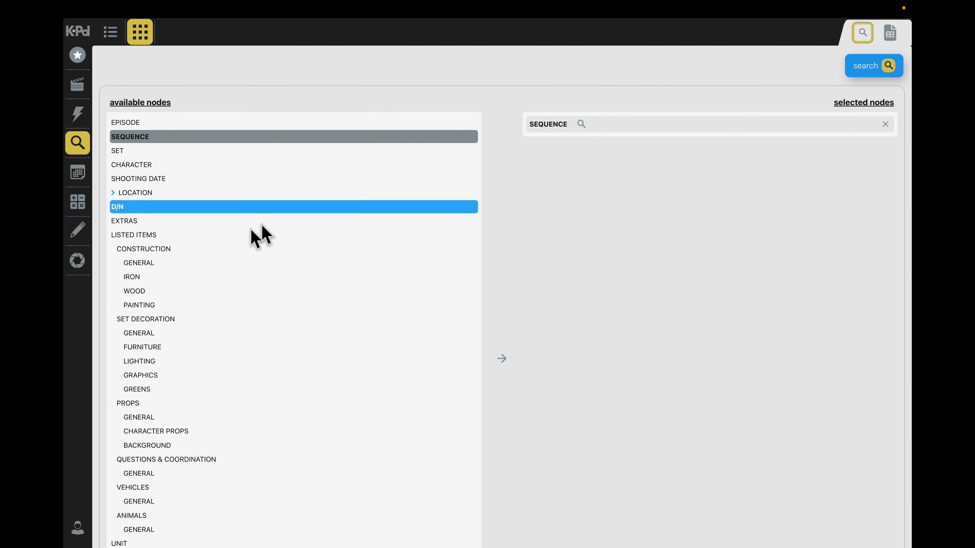
pyautogui.doubleClick(148, 249)
pyautogui.doubleClick(152, 319)
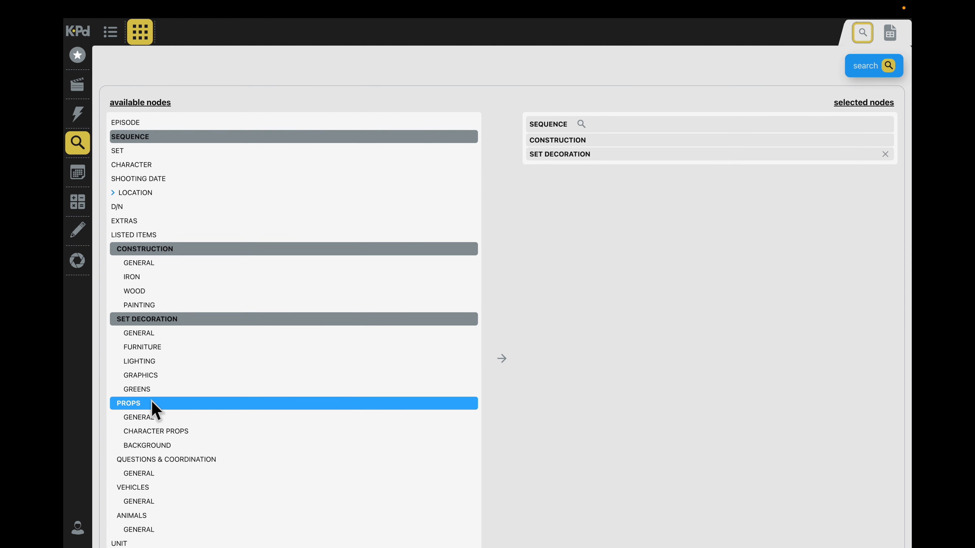
pyautogui.doubleClick(152, 403)
pyautogui.click(871, 69)
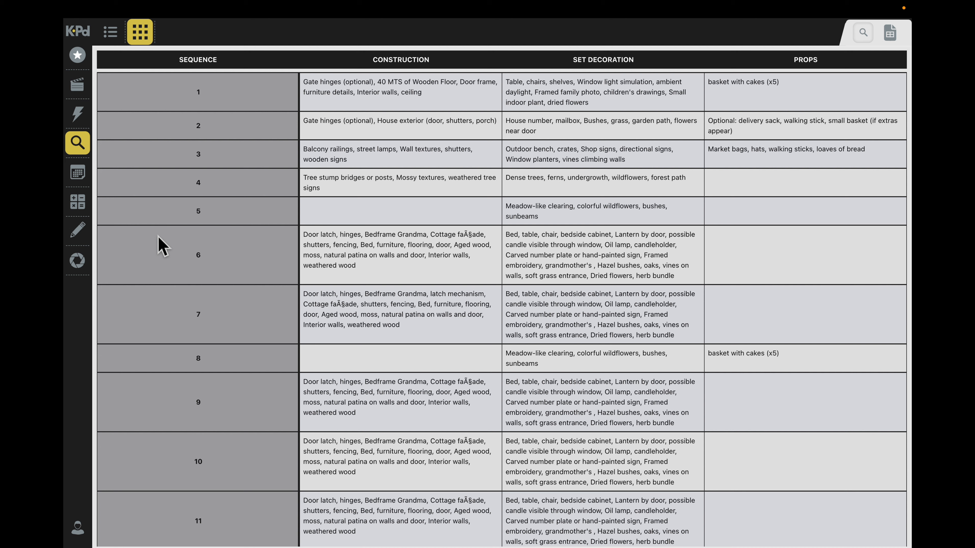
# - Review the grid results for all sequences and clear SEQUENCE, CONSTRUCTION, SET DECORATION and PROPS from the selected nodes
pyautogui.scroll(-7, 161, 245)
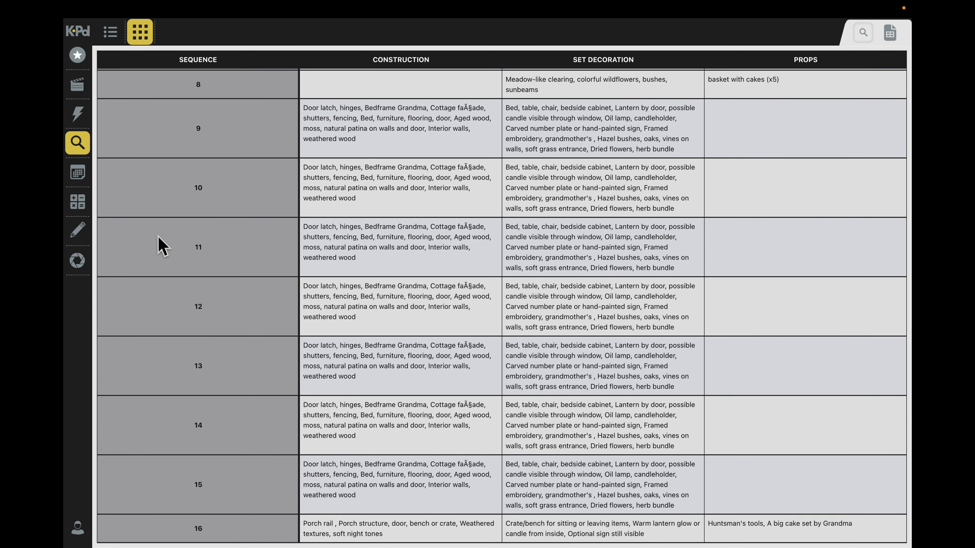
pyautogui.scroll(7, 159, 245)
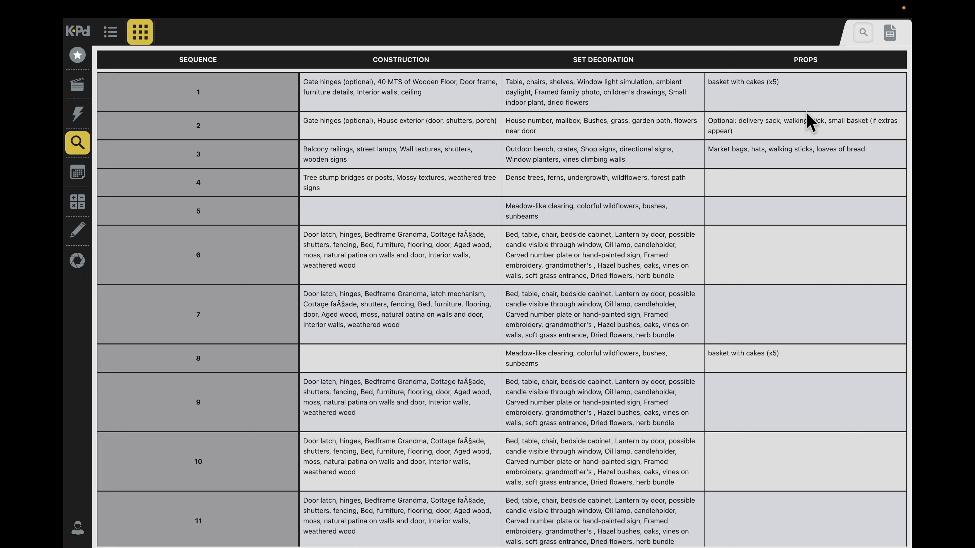
pyautogui.click(863, 33)
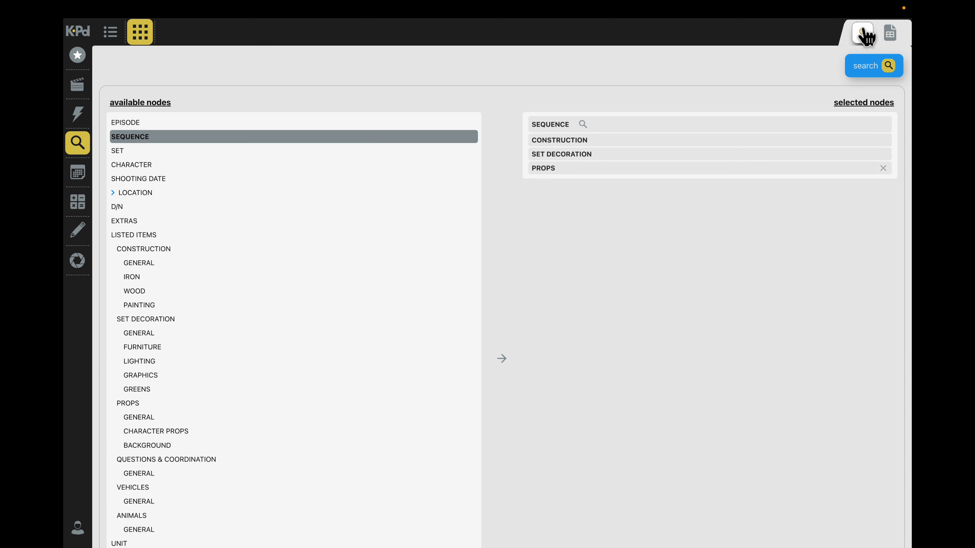
pyautogui.click(885, 168)
pyautogui.click(886, 155)
pyautogui.click(886, 141)
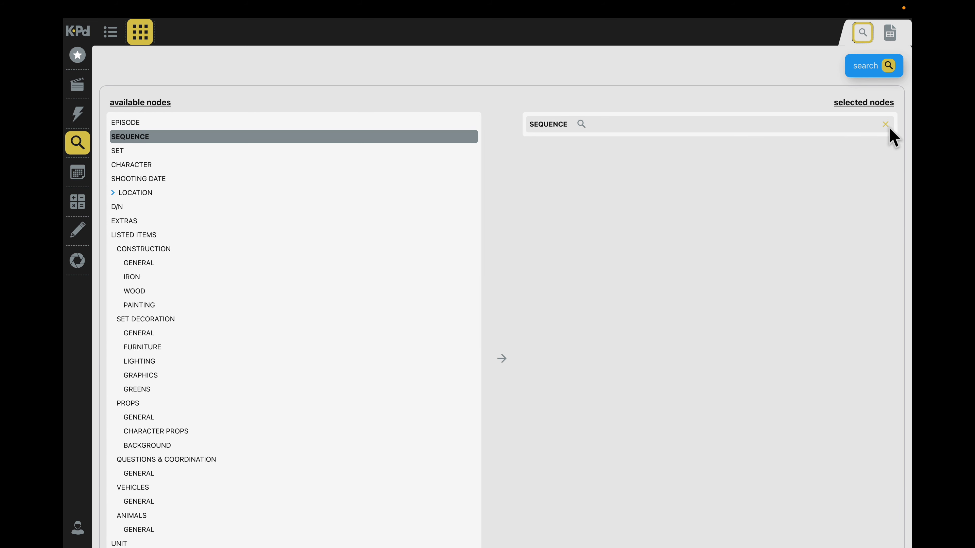
pyautogui.click(887, 126)
# - Run a grid search with SHOOTING DATE, construction PAINTING, set decoration GRAPHICS and VEHICLES as the nodes
pyautogui.doubleClick(157, 179)
pyautogui.scroll(-3, 196, 251)
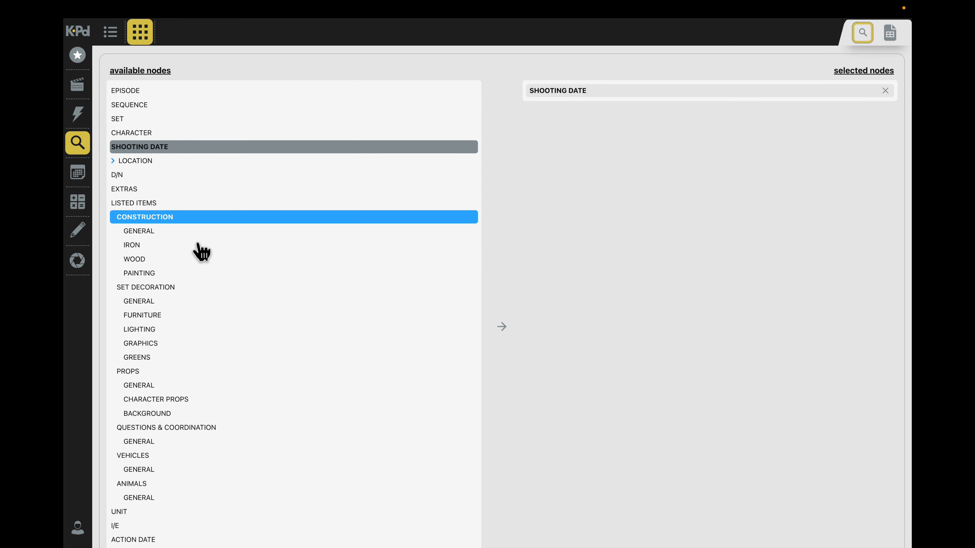
pyautogui.doubleClick(174, 214)
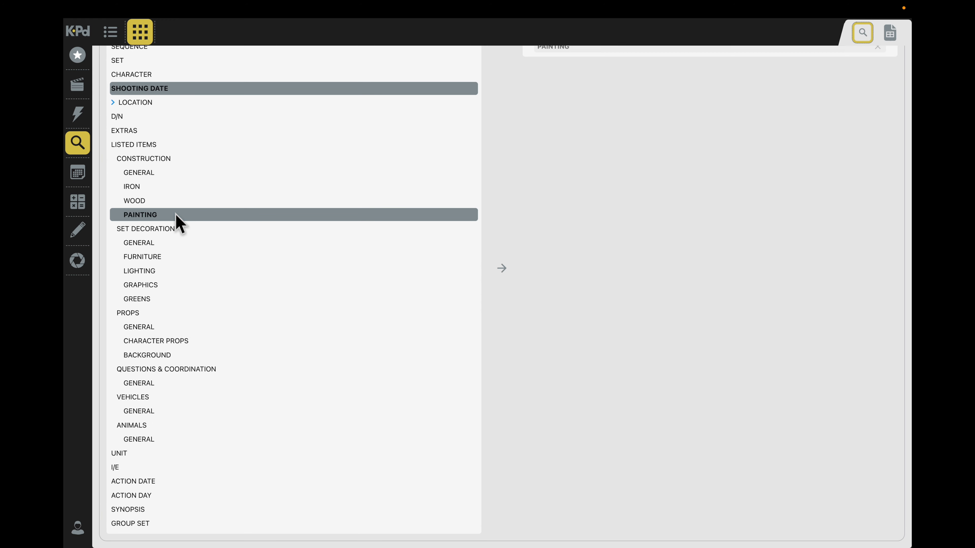
pyautogui.doubleClick(175, 284)
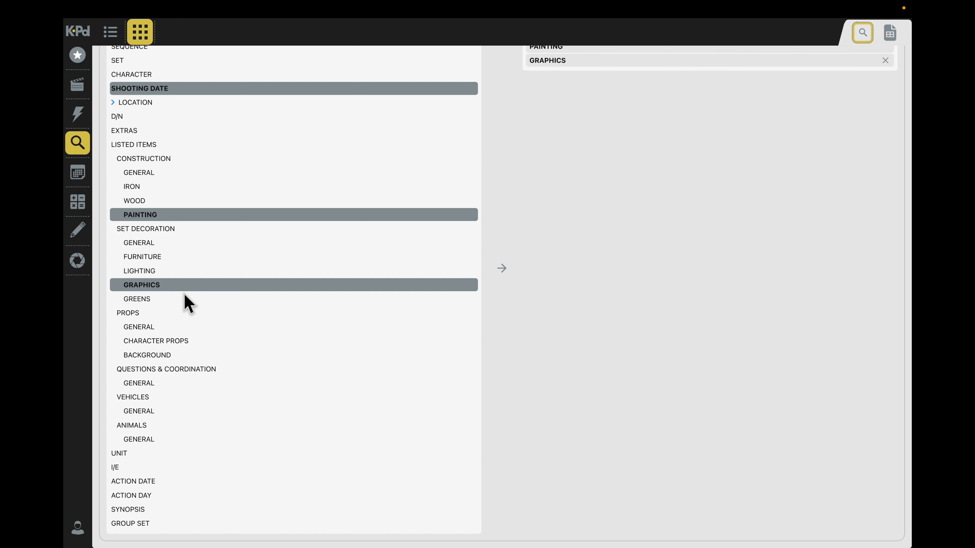
pyautogui.doubleClick(176, 398)
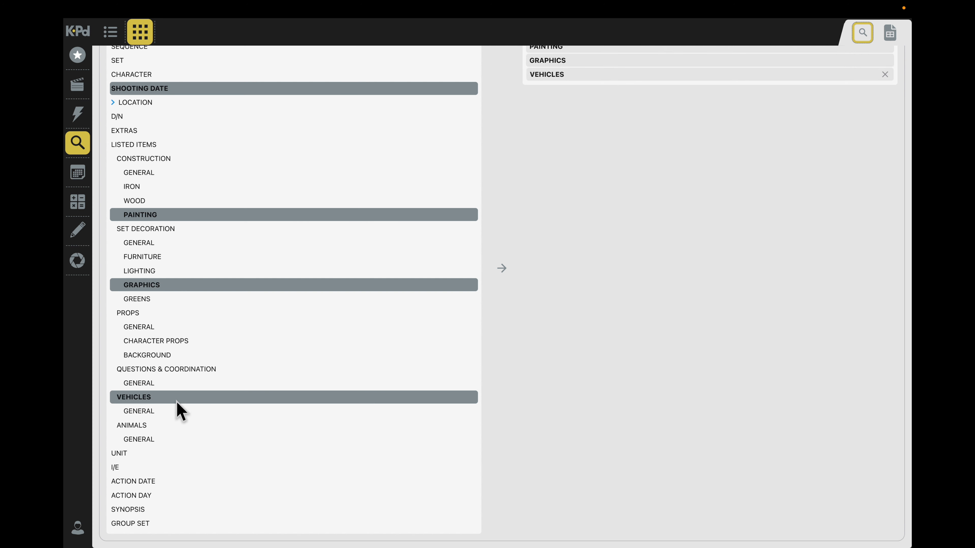
pyautogui.scroll(3, 672, 278)
pyautogui.click(868, 66)
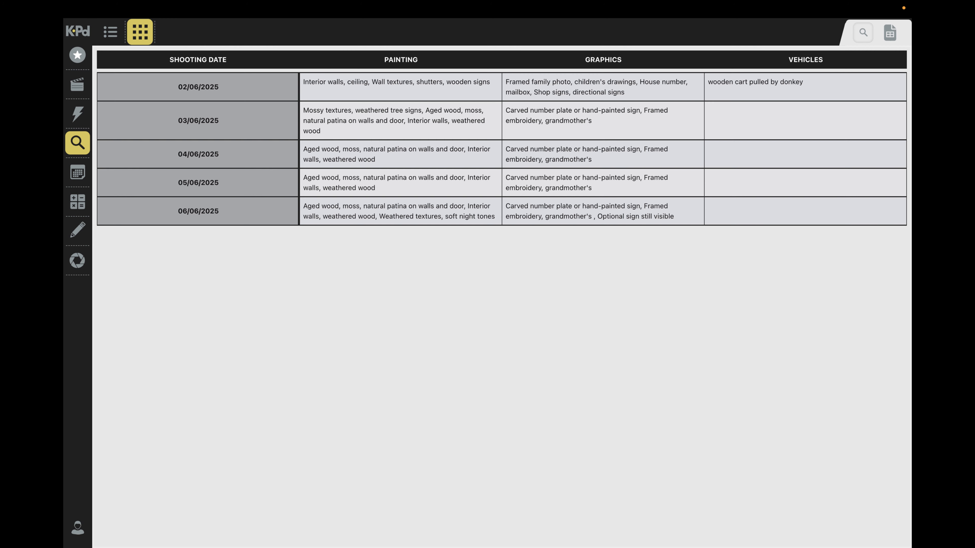